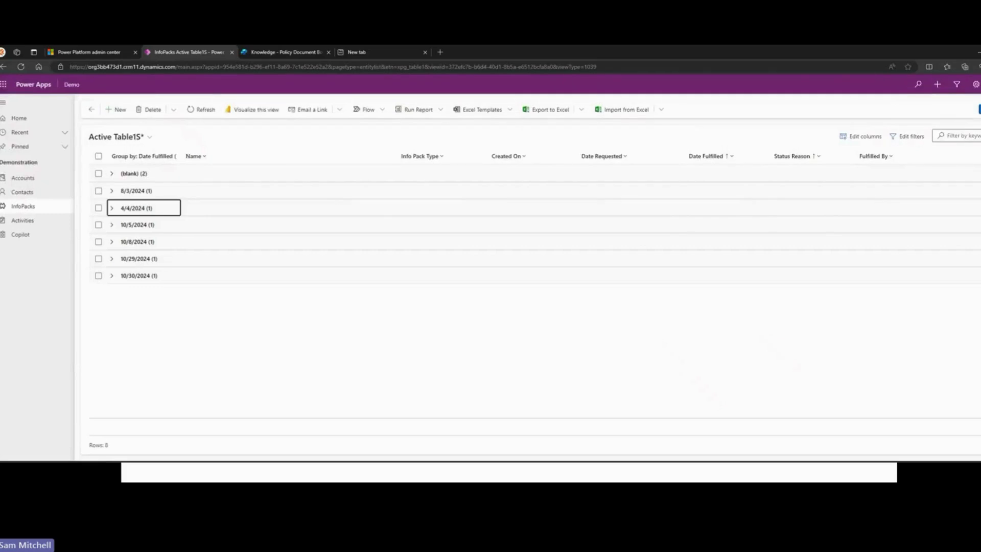
Step: Switch to Copilot Studio and review the Policy Document Bot's overview, its knowledge files and the source types available for adding knowledge
left_click(283, 55)
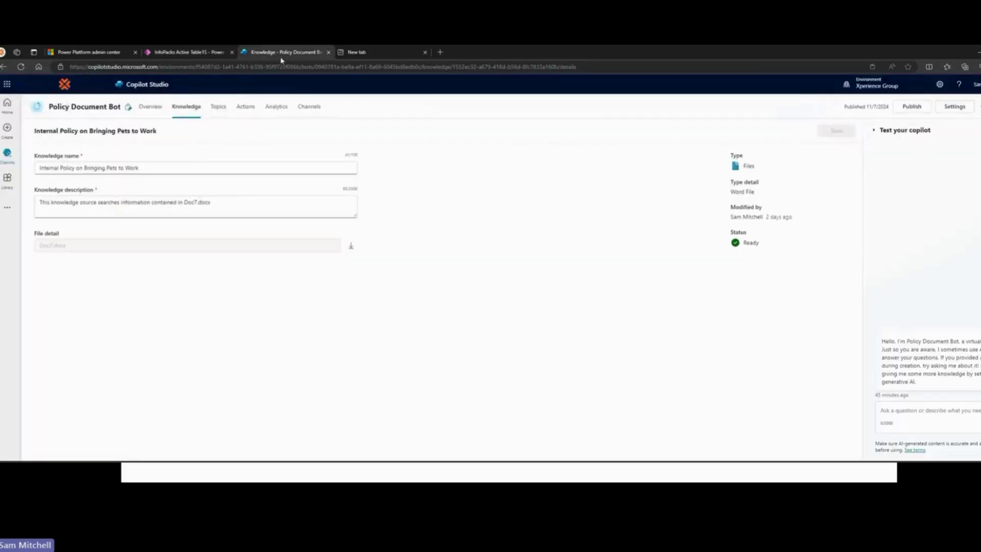
left_click(151, 109)
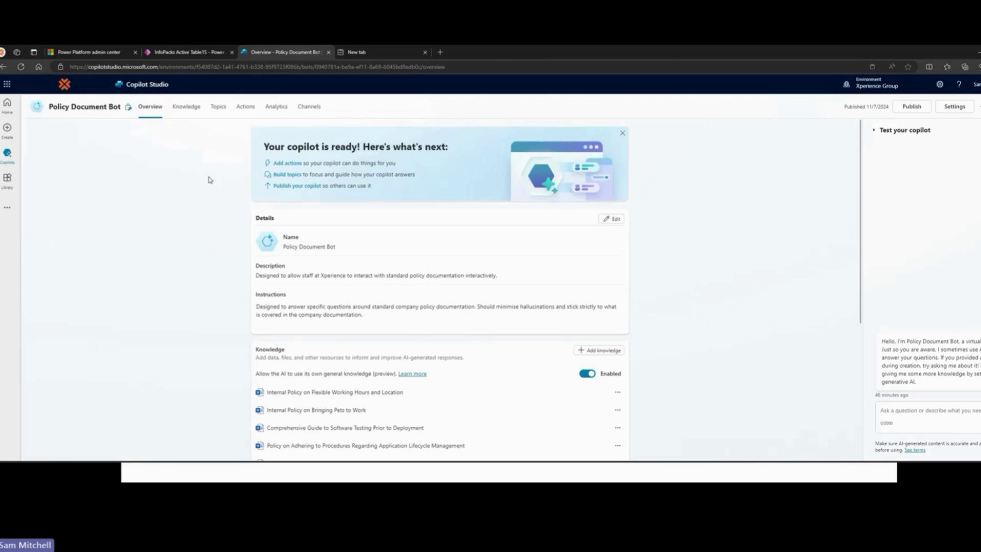
left_click(187, 114)
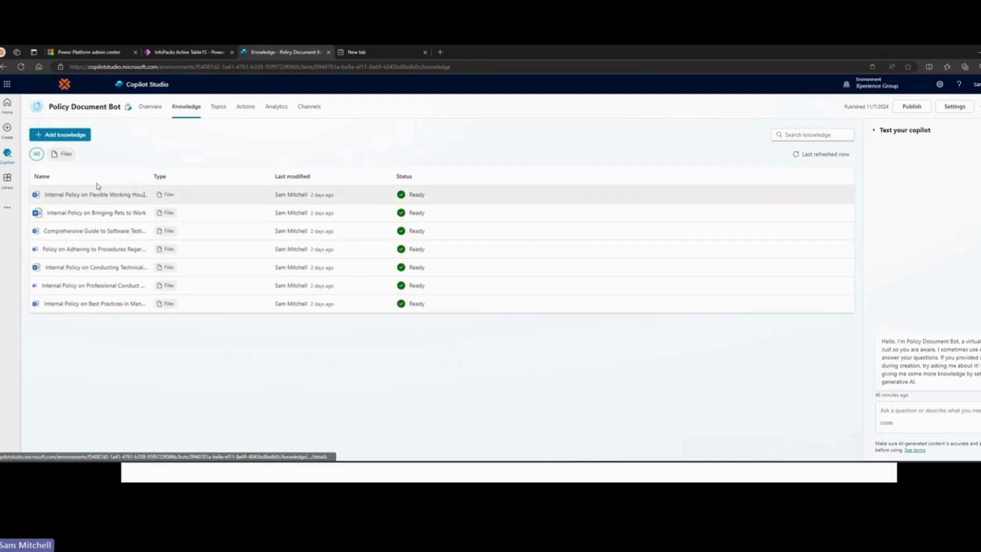
left_click(78, 139)
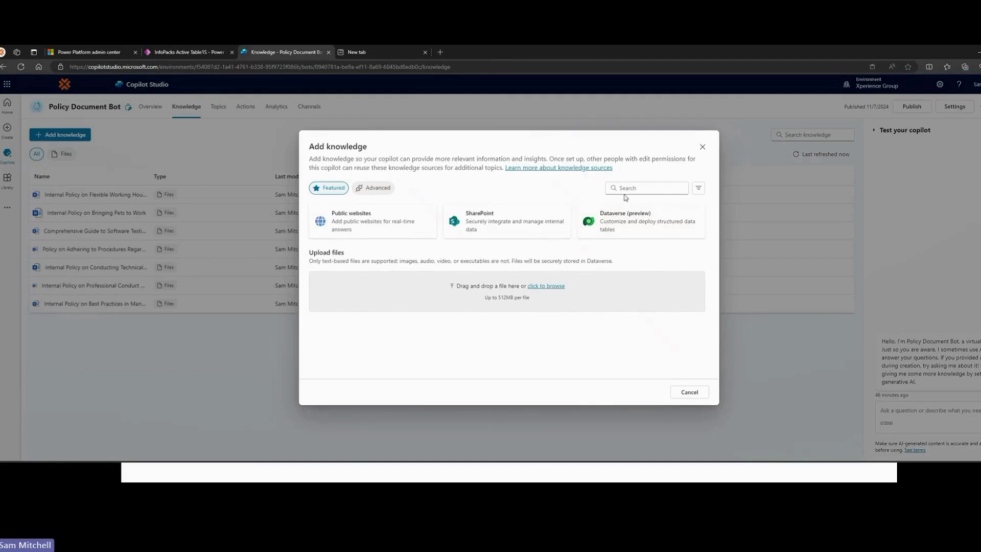
left_click(703, 147)
Step: Review the Policy Document Bot's custom topics and browse the actions that can be added to it
left_click(218, 107)
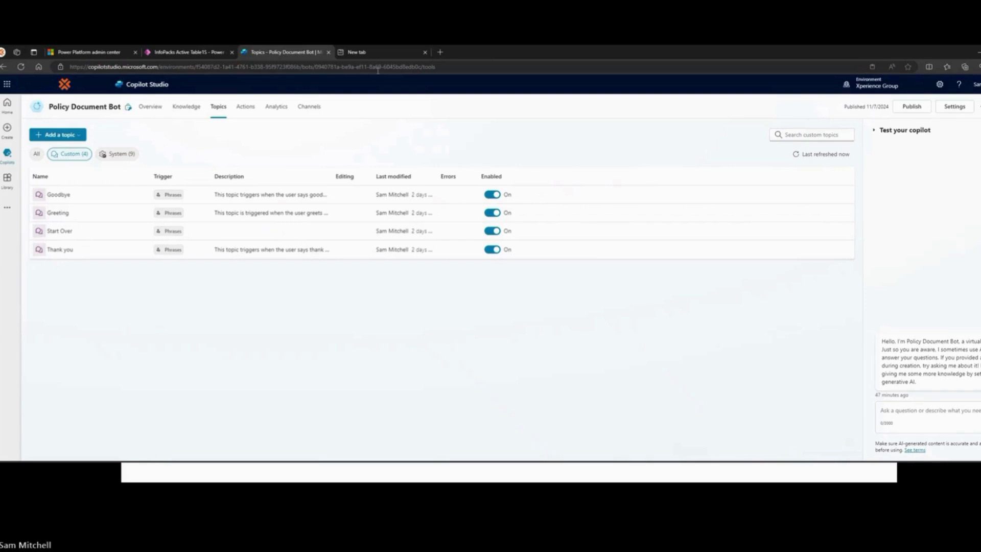
left_click(255, 111)
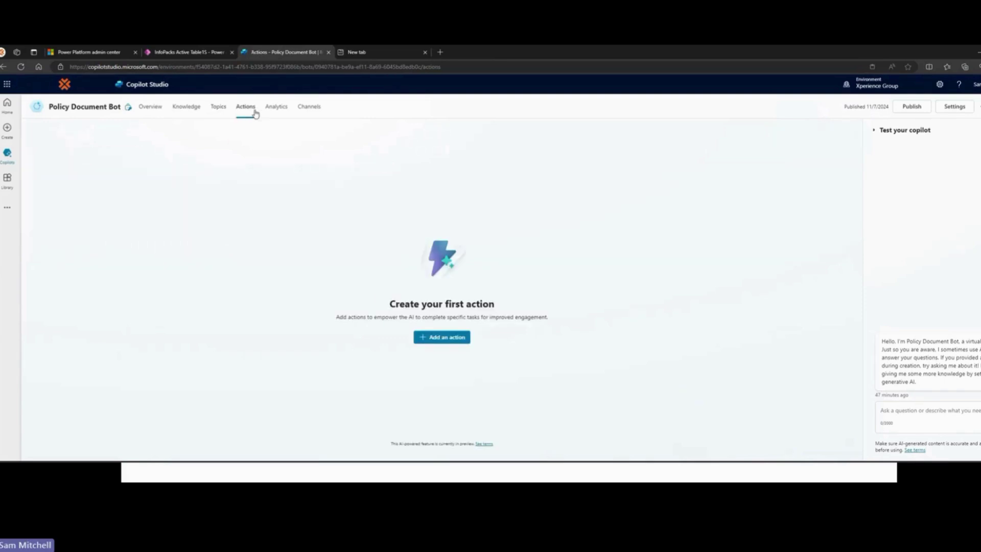
left_click(449, 338)
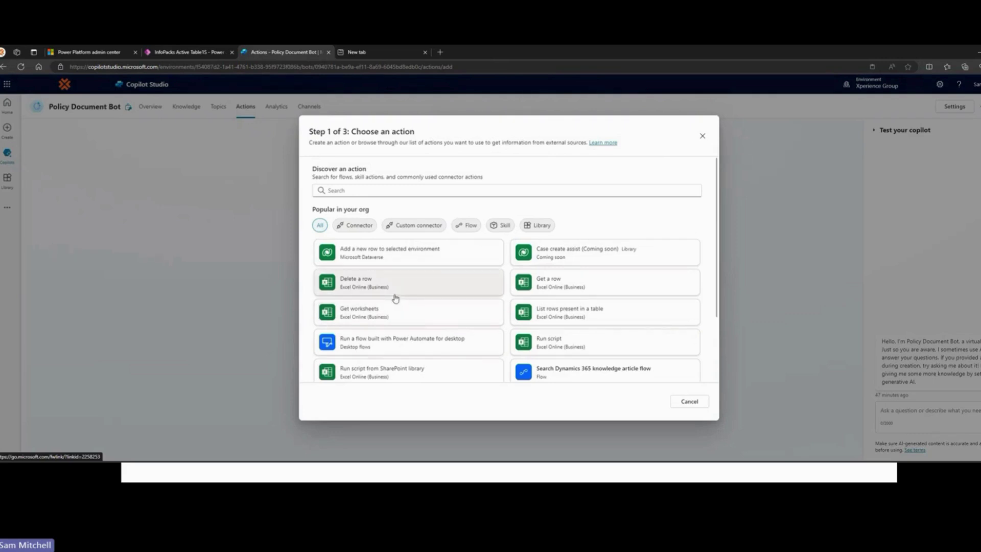
scroll(455, 326, "down", 2)
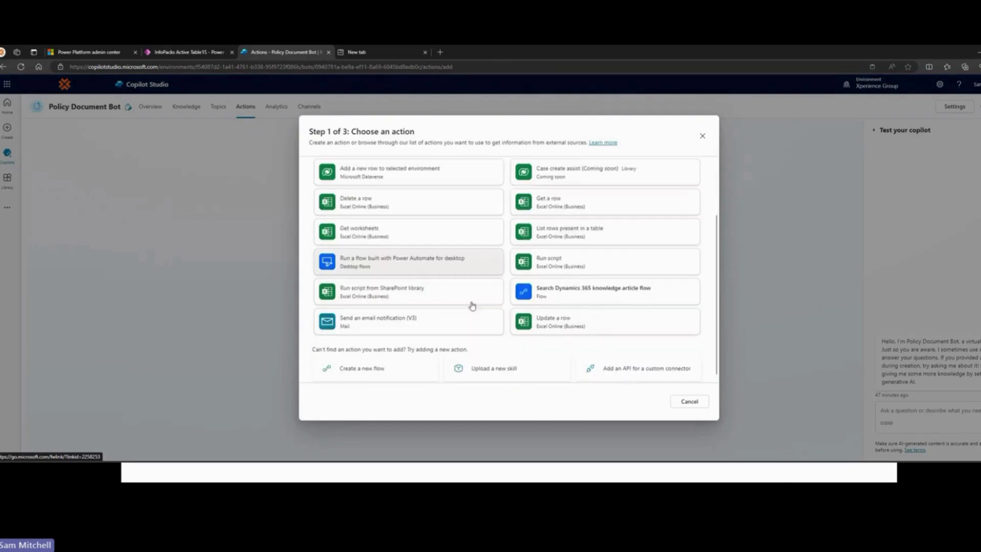
scroll(414, 312, "down", 1)
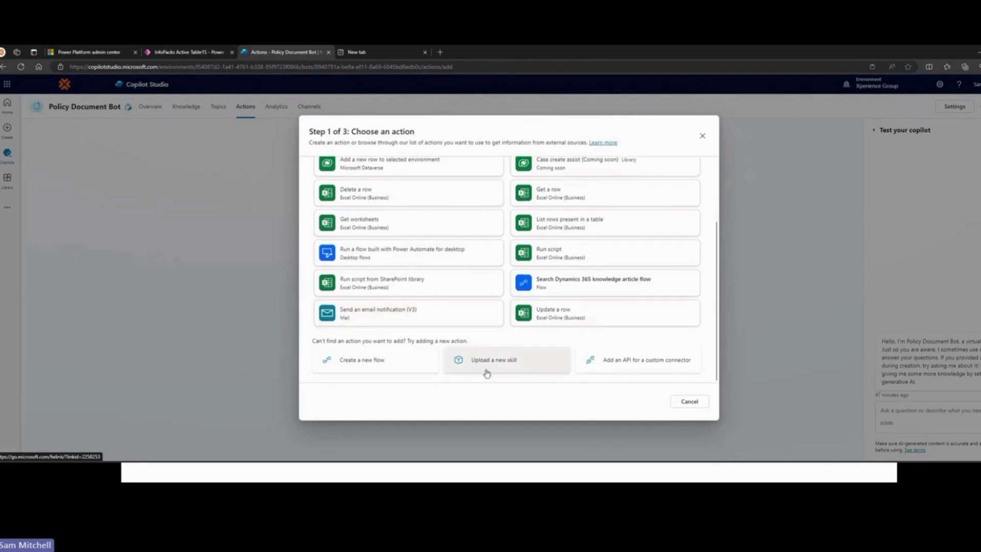
scroll(527, 315, "up", 3)
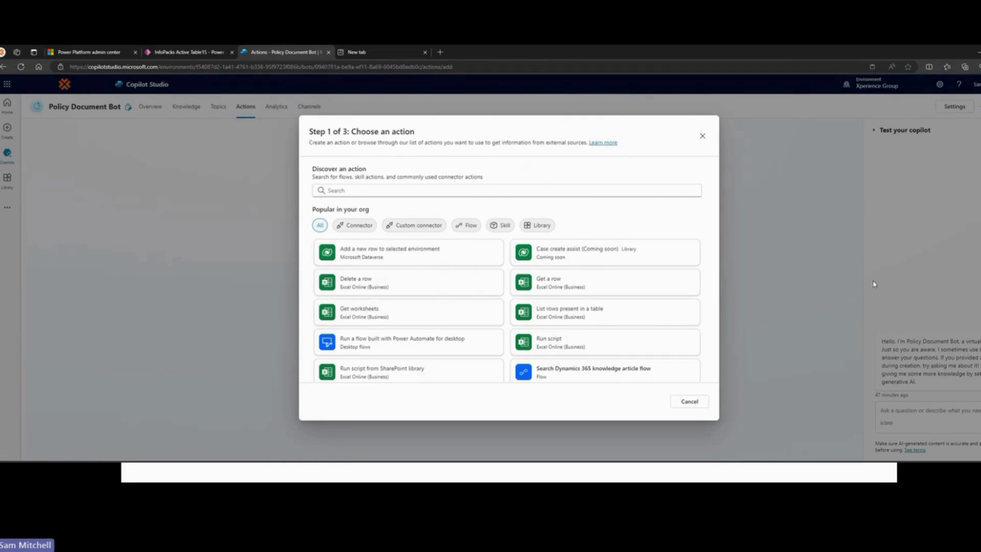
left_click(703, 137)
Step: Examine the Policy Document Bot's analytics summary, including its session, engagement and outcome charts
left_click(276, 107)
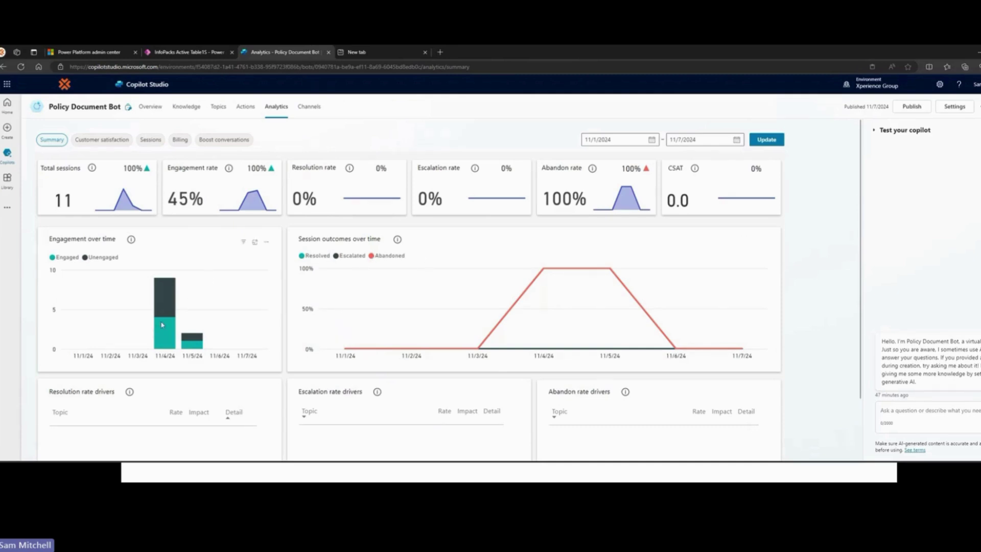
scroll(162, 324, "down", 3)
scroll(328, 305, "up", 3)
Step: Review the bot's publishing channels and the Microsoft Teams availability options for sharing, app store display and download
left_click(311, 109)
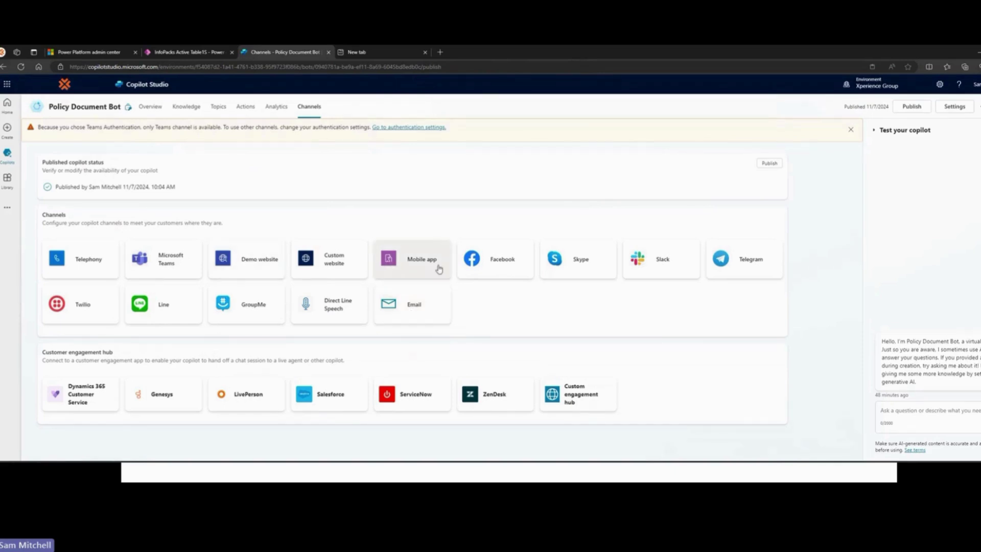
left_click(174, 276)
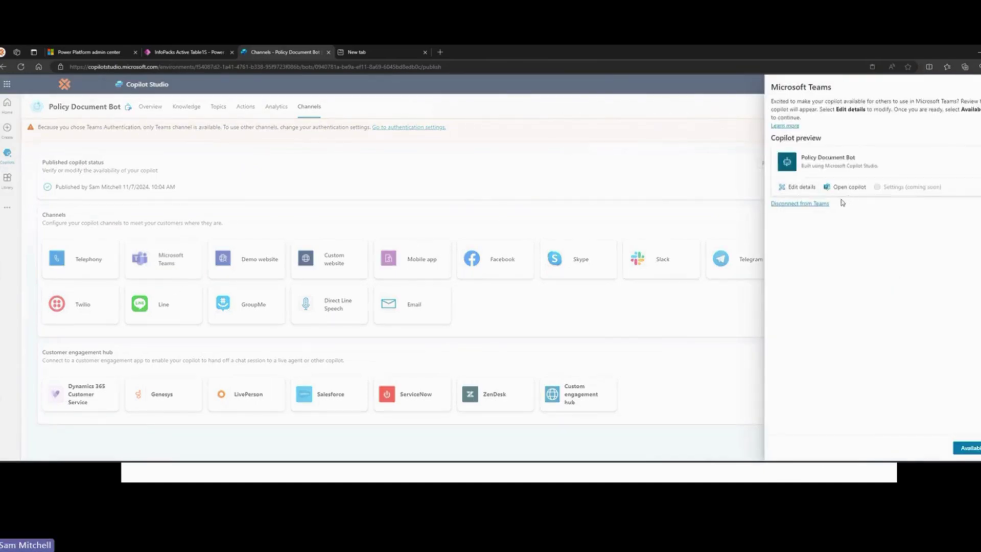
left_click(969, 447)
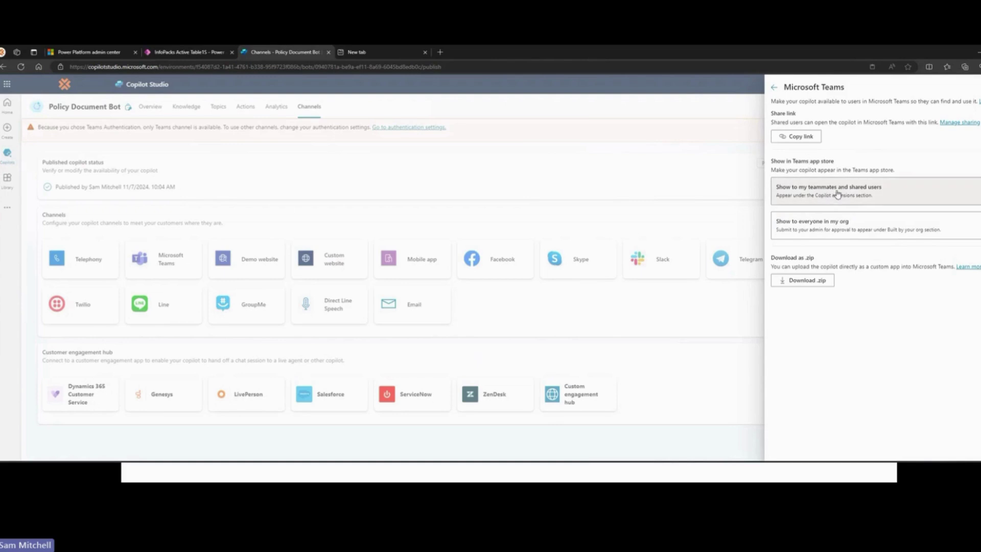
left_click(977, 102)
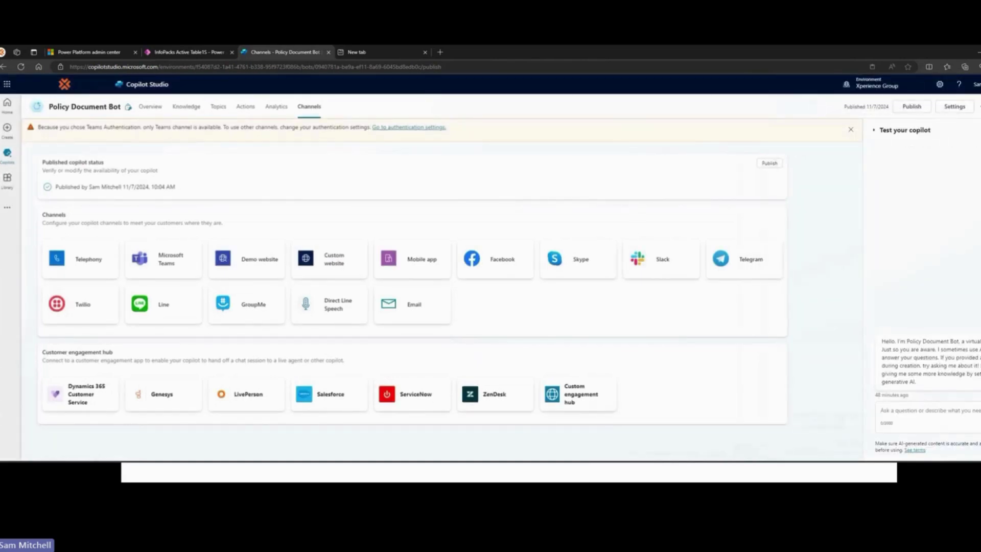
Step: Switch to the Policy Document Bot chat in Microsoft Teams and enlarge its window over the browser
key("super+d")
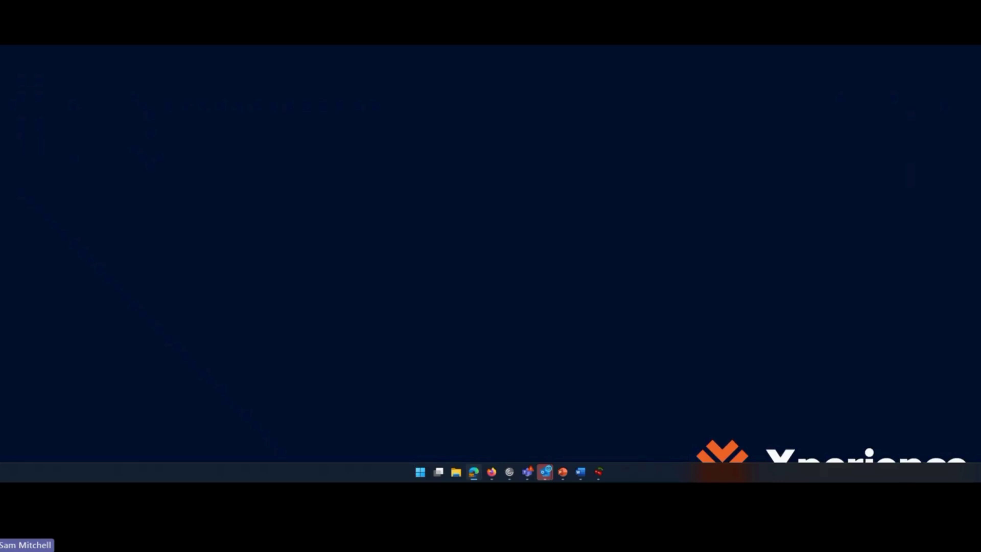
key("super+d")
left_click_drag(678, 482, 611, 91)
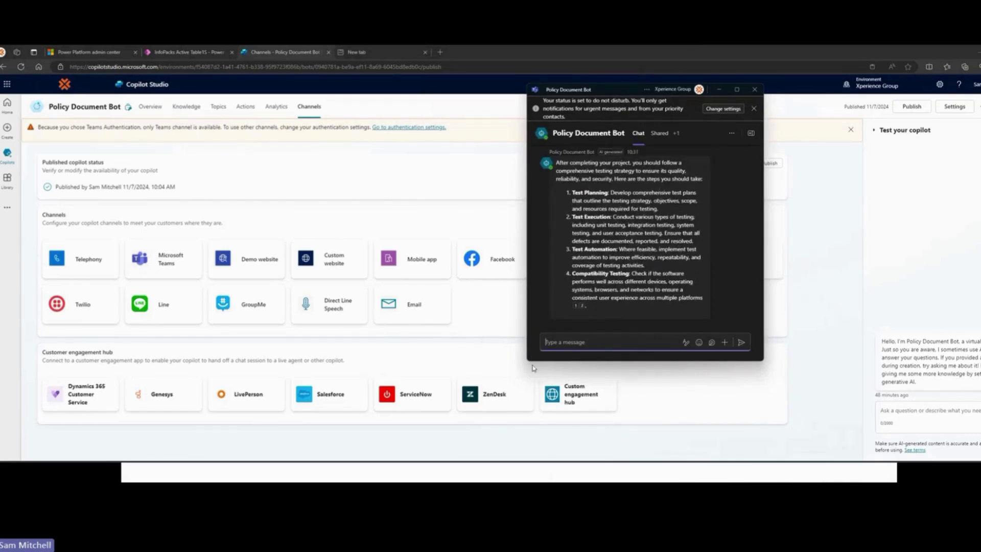
left_click_drag(438, 386, 364, 400)
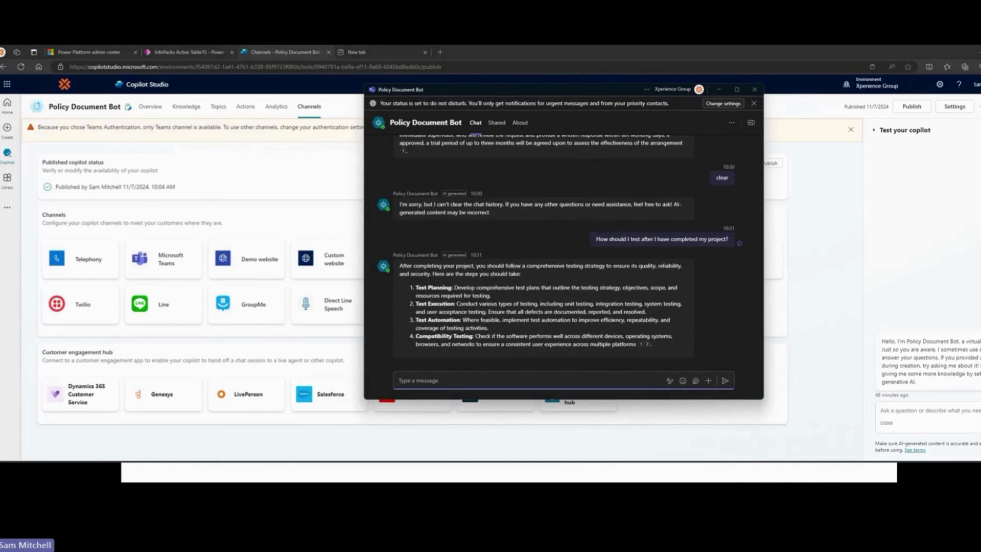
Step: Bring up the Word document "Internal Policy on Bringing Pets to Work", skim its sections and minimise it
key("super+d")
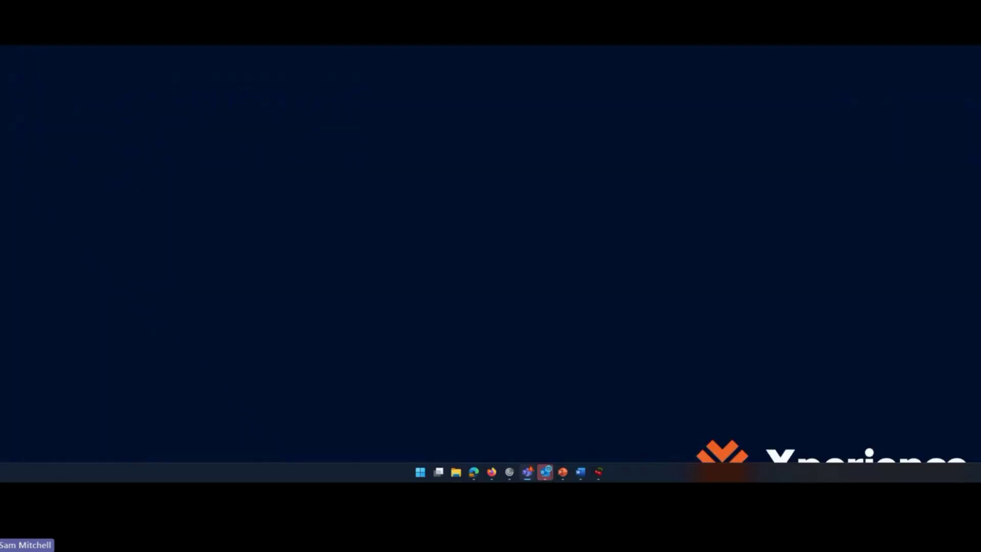
key("super+d")
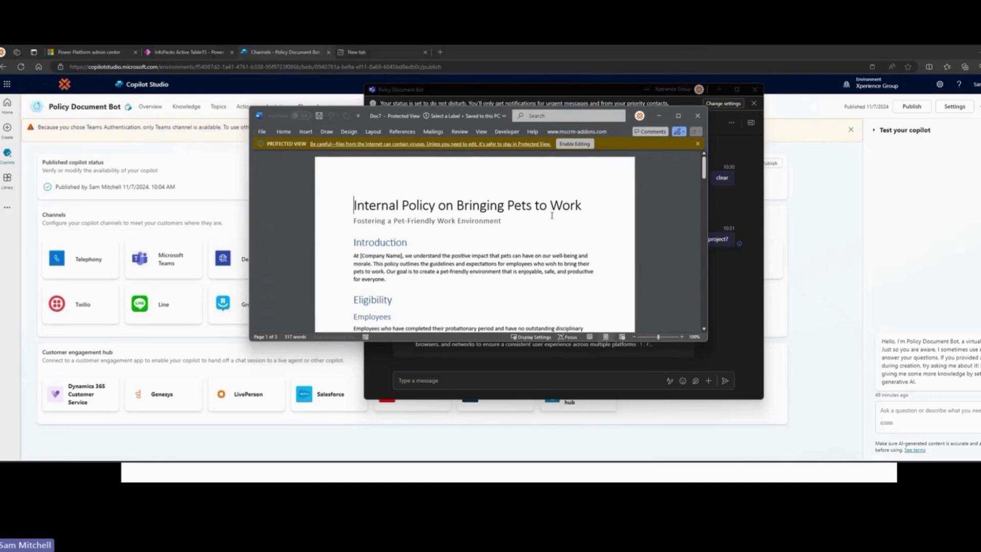
scroll(504, 218, "down", 5)
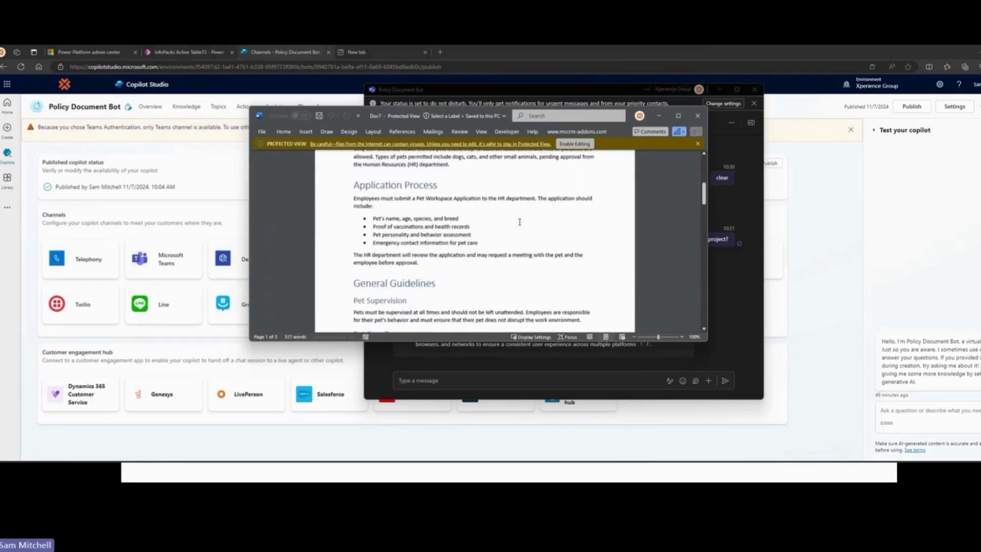
scroll(516, 222, "up", 6)
scroll(450, 232, "down", 10)
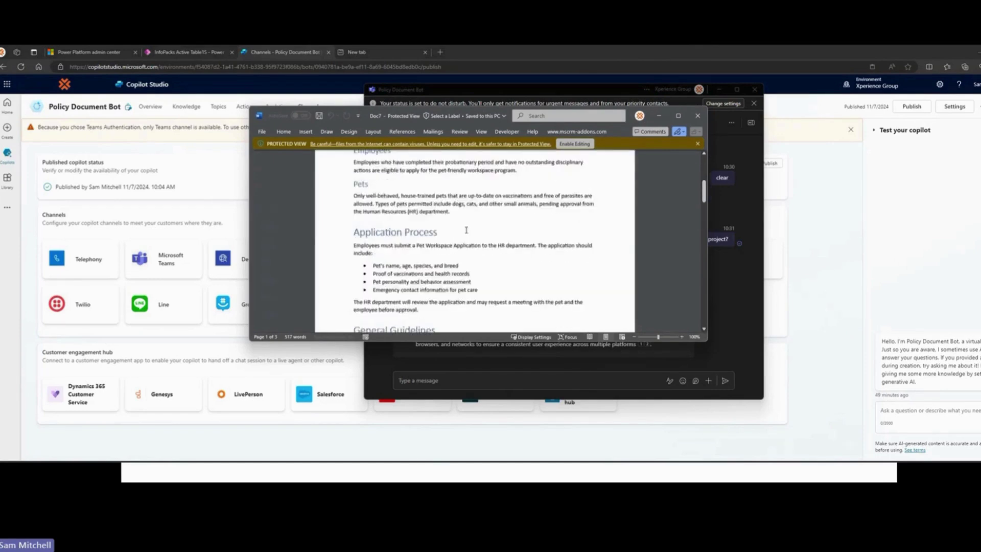
left_click(660, 117)
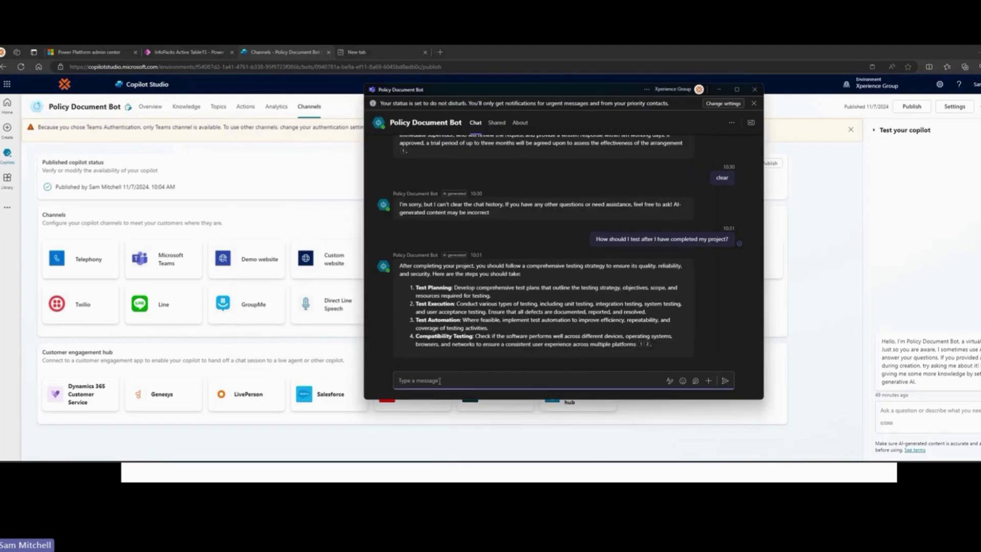
Step: Ask the bot "I'm thinking of bringing my German Shepherd in to the office tomorrow morning. What do I need to know before I do that?"
type("I'm thinking of bringing my German She")
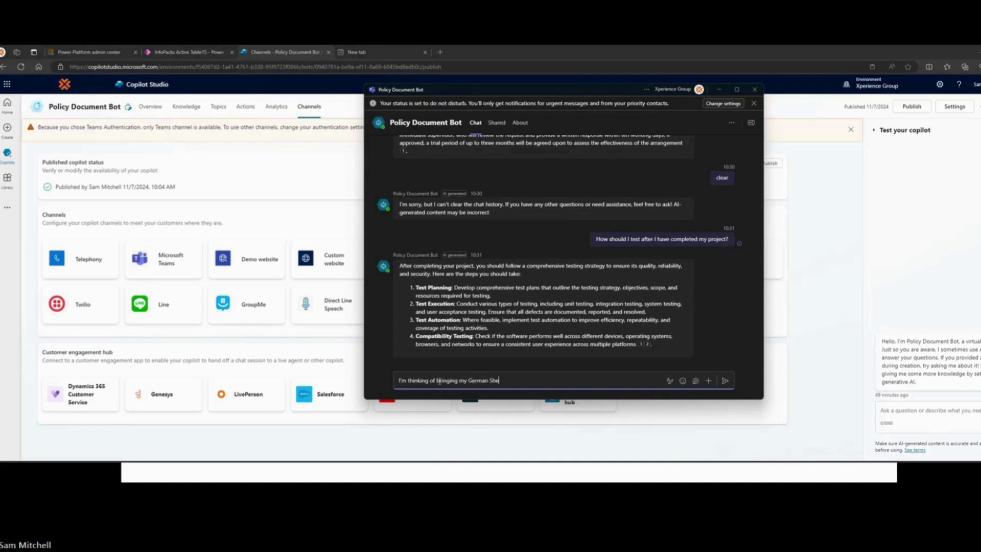
type("pherd in t")
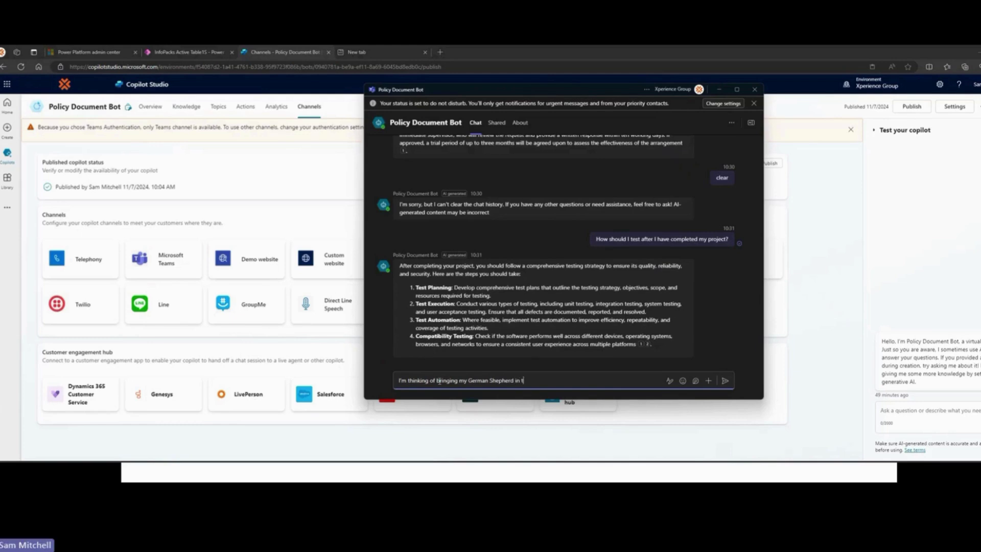
type("o the office tomorrow morning. What do I need to know befo")
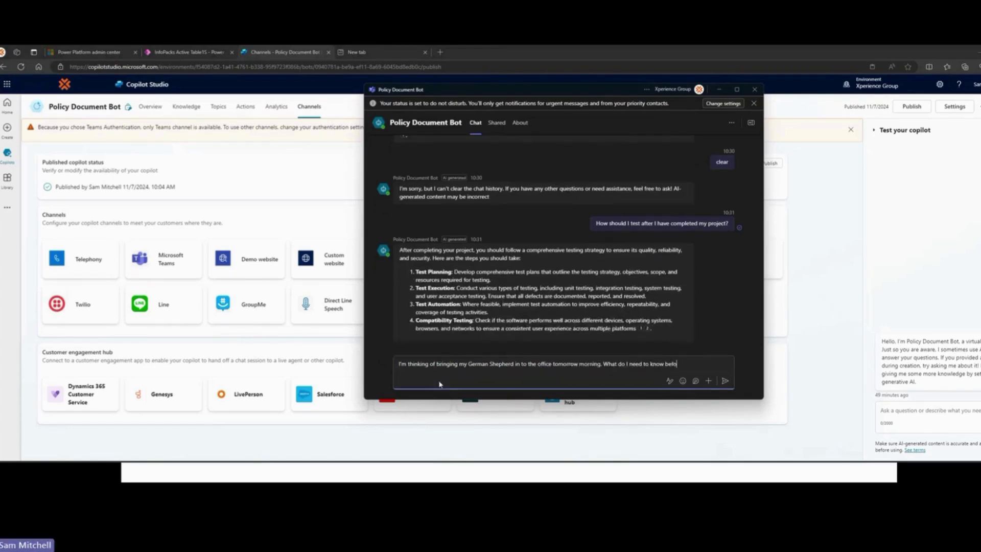
type("re I do that?")
key("Return")
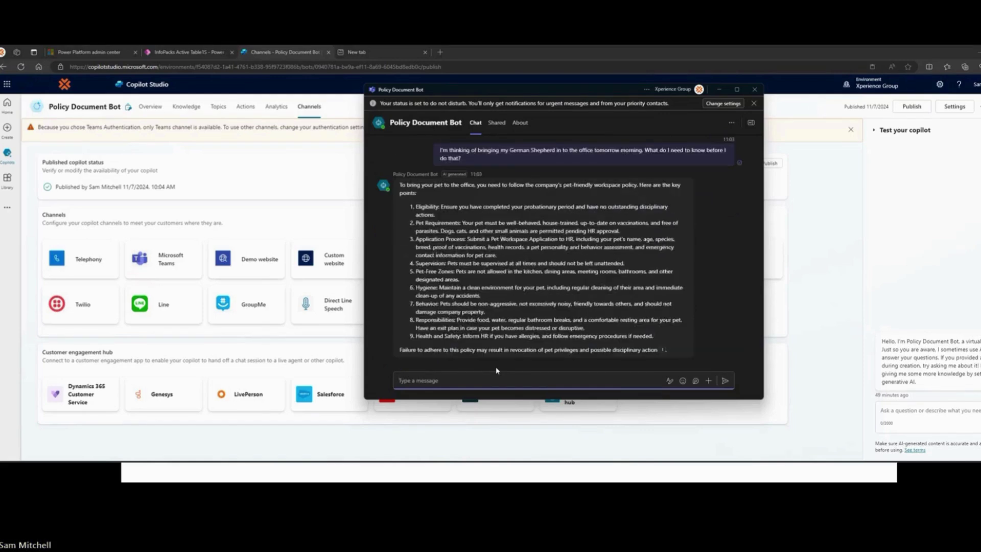
Step: Examine the bot's pet policy answer and its source reference, comparing it with the German Shepherd mention in the question
mouse_move(502, 348)
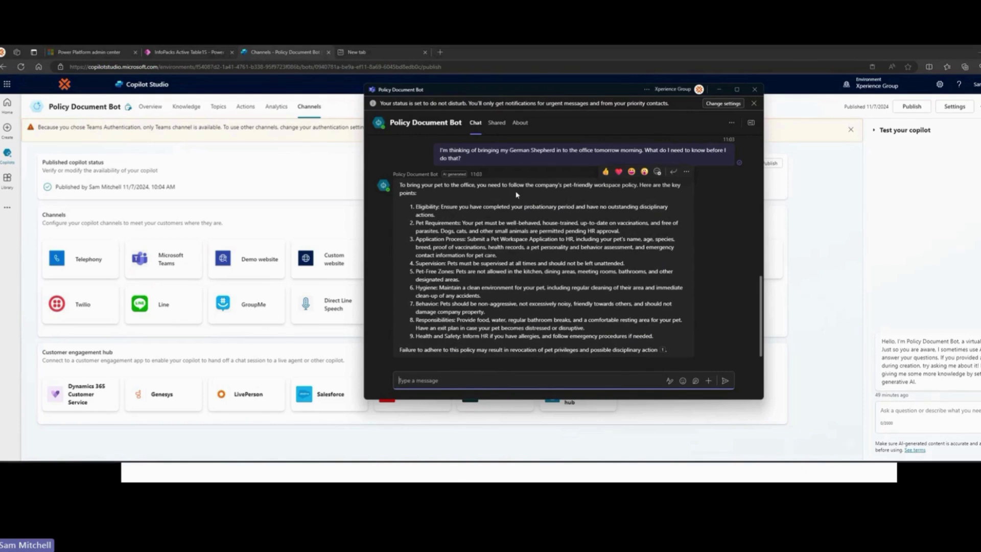
left_click_drag(437, 208, 480, 231)
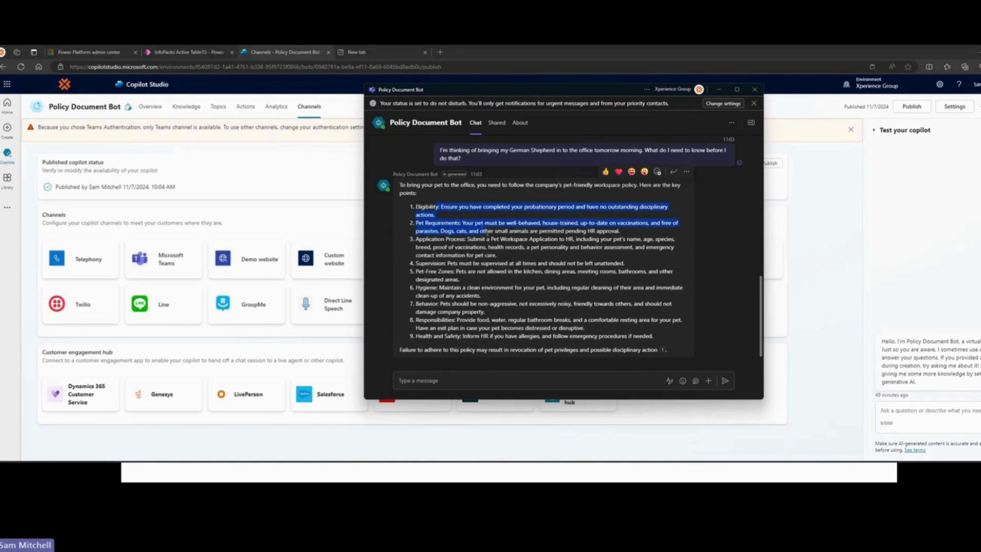
left_click(488, 234)
mouse_move(662, 352)
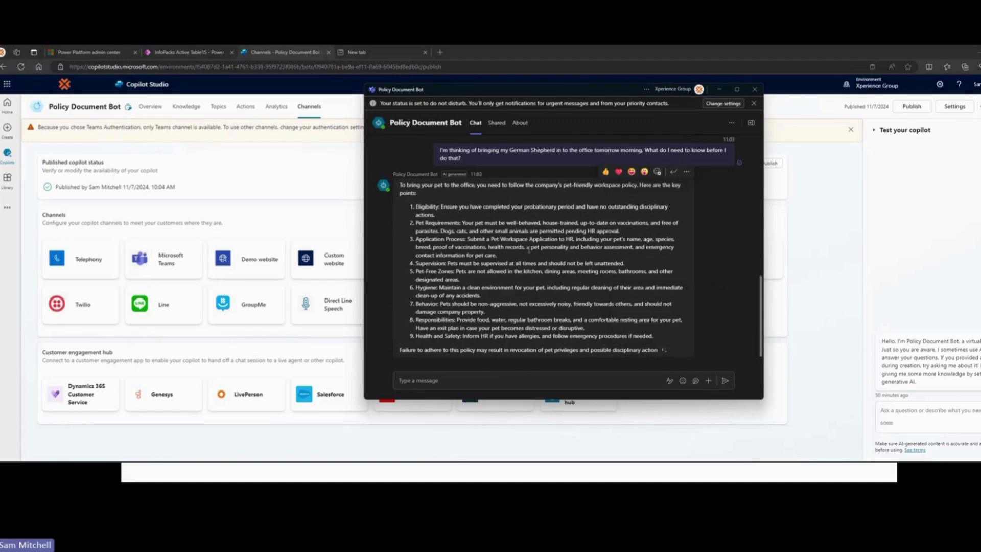
scroll(530, 289, "up", 3)
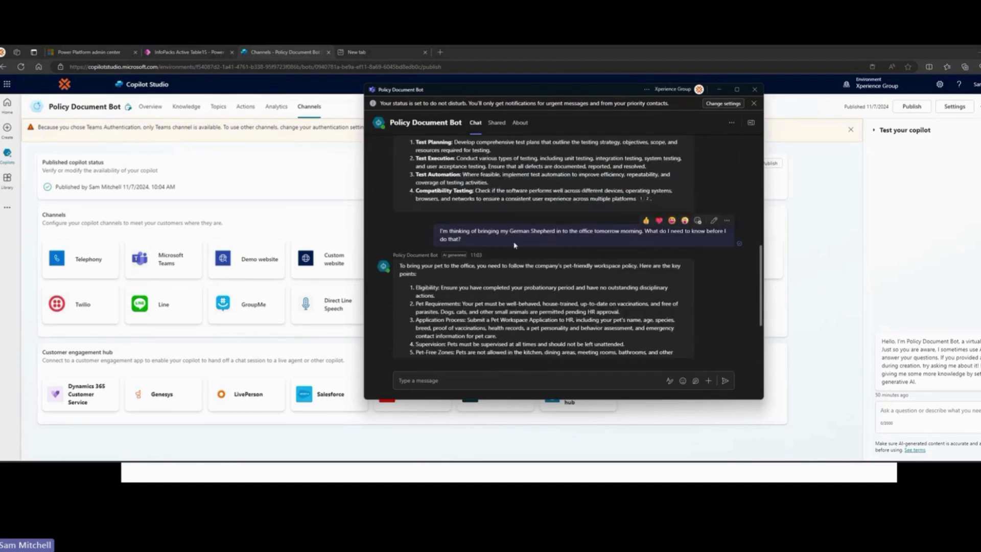
left_click_drag(510, 231, 557, 233)
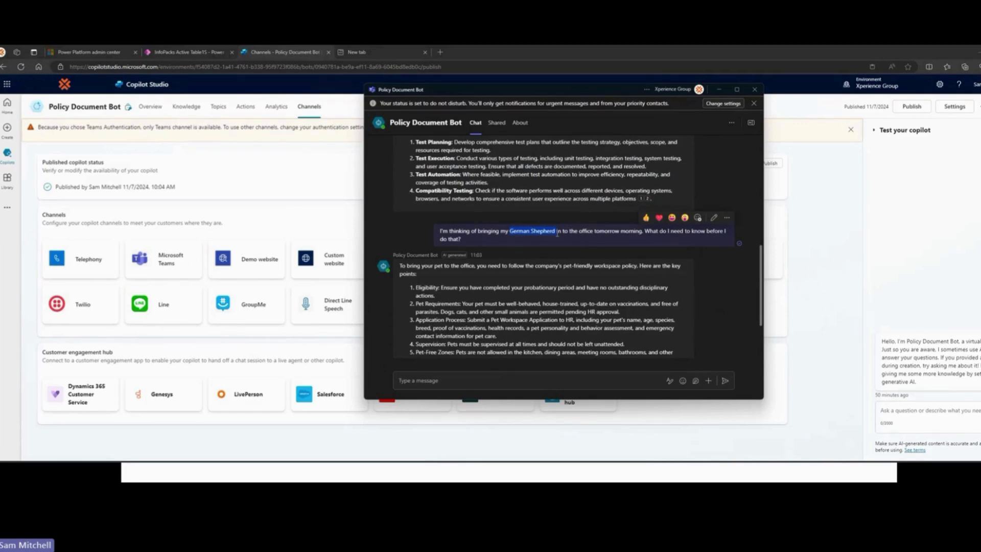
scroll(498, 221, "down", 3)
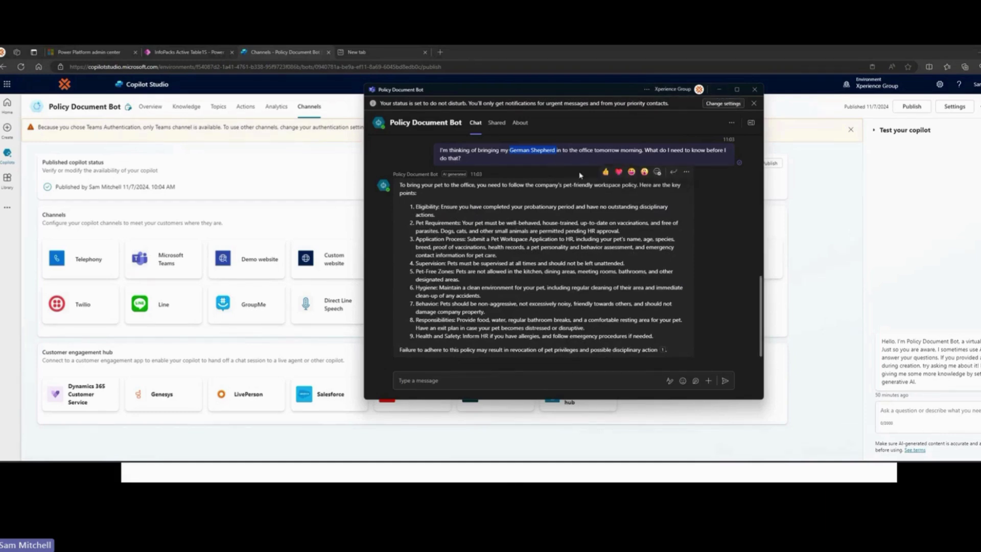
Step: Minimise the Teams chat and browser, return to the PowerPoint slide show and advance to the "Copilot Studio Examples" slide
left_click(720, 90)
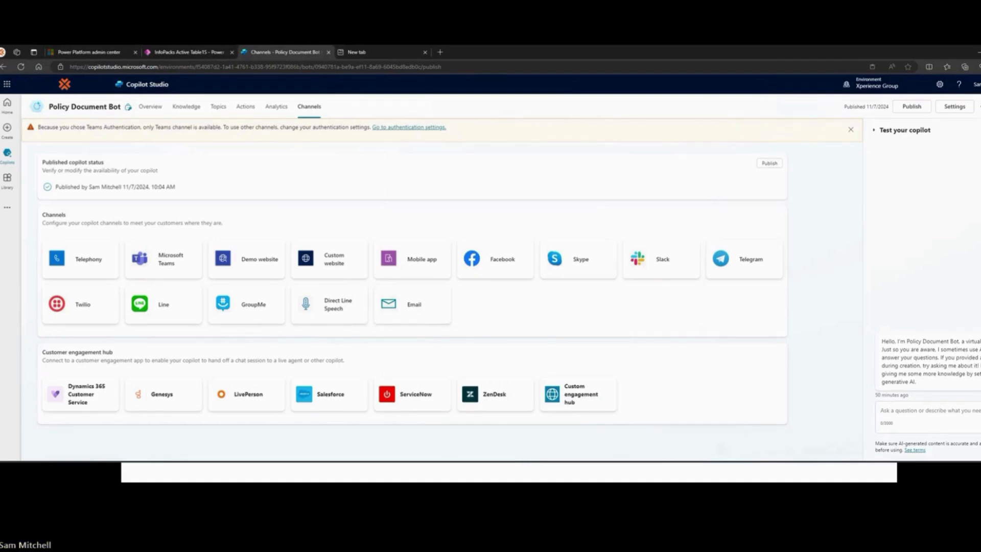
left_click(979, 52)
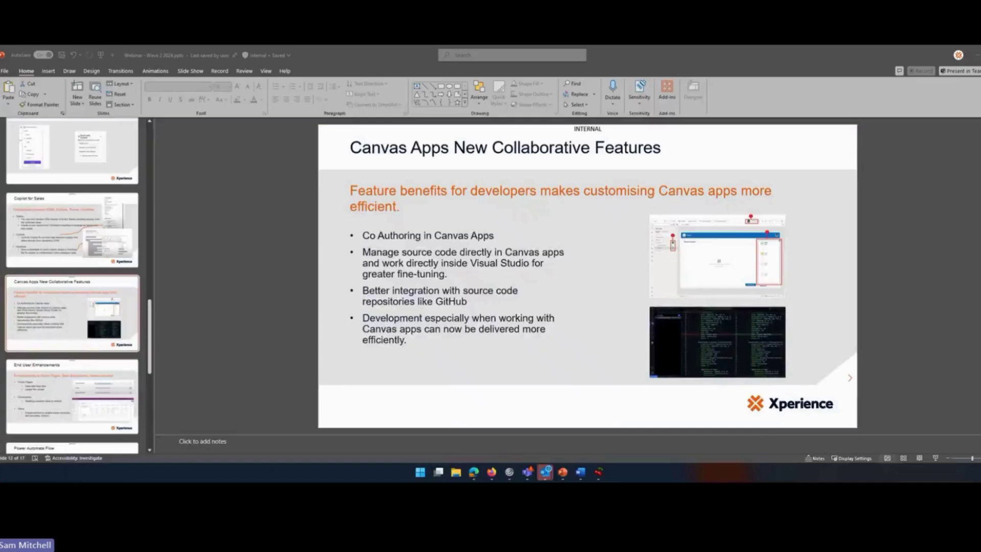
left_click(979, 52)
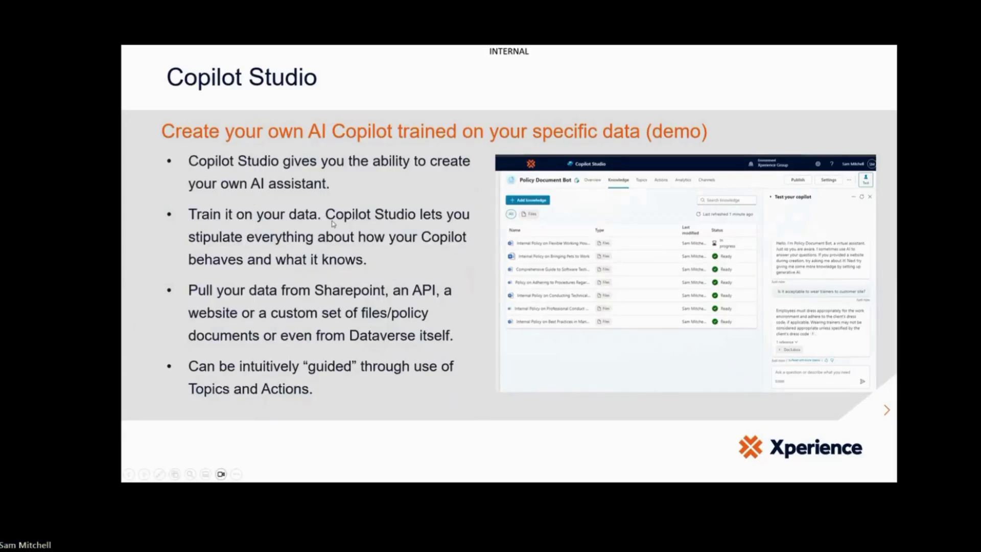
left_click(333, 224)
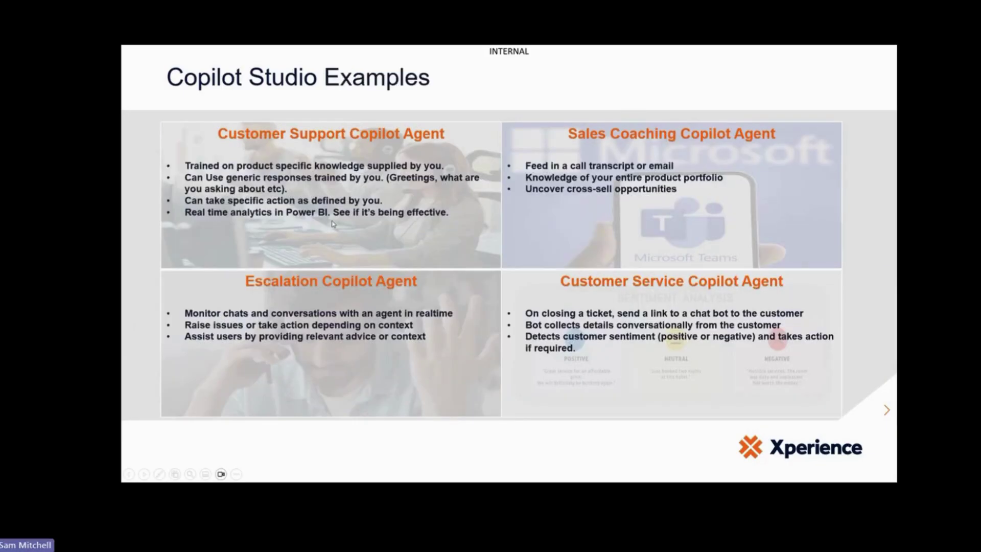